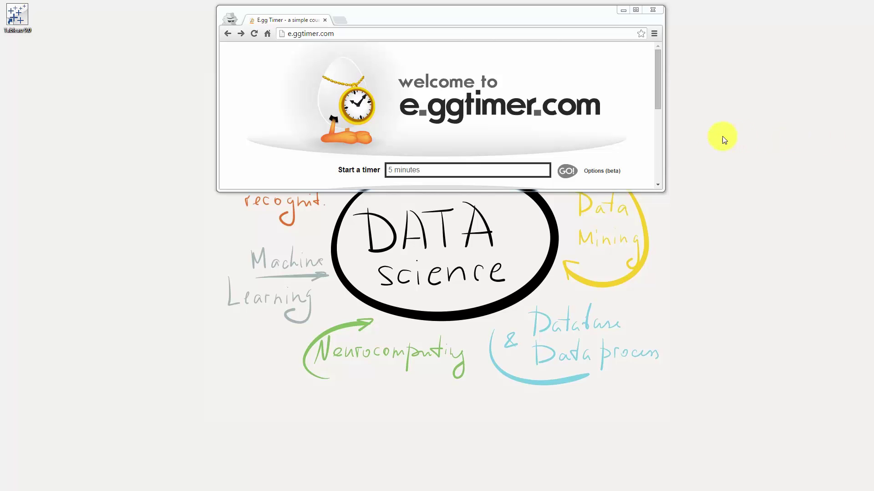
# Step: Start the 5-minute countdown on e.ggtimer.com
pyautogui.click(567, 170)
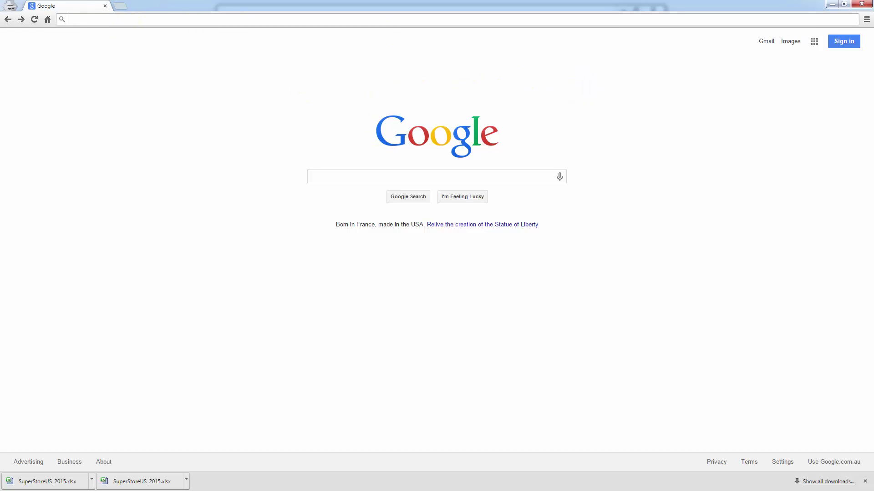
# Step: Enter superdatascience.com/tableau in Chrome's address bar
pyautogui.write('su')
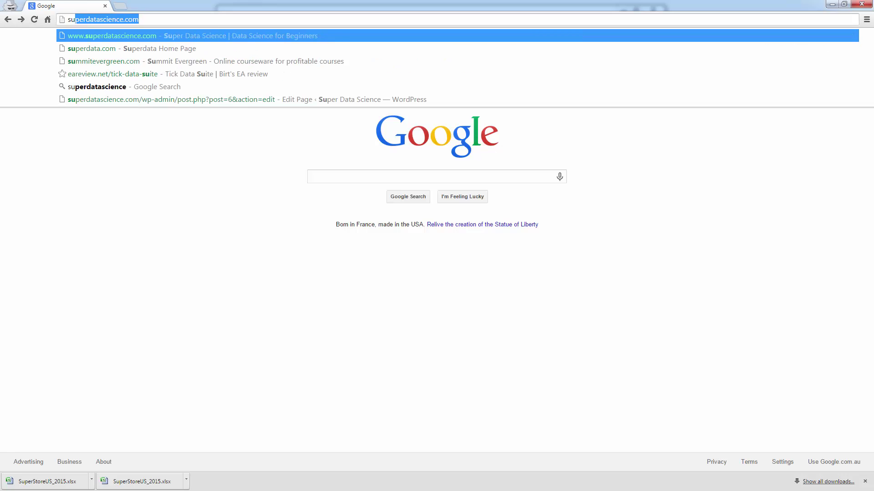
pyautogui.write('perdatascie')
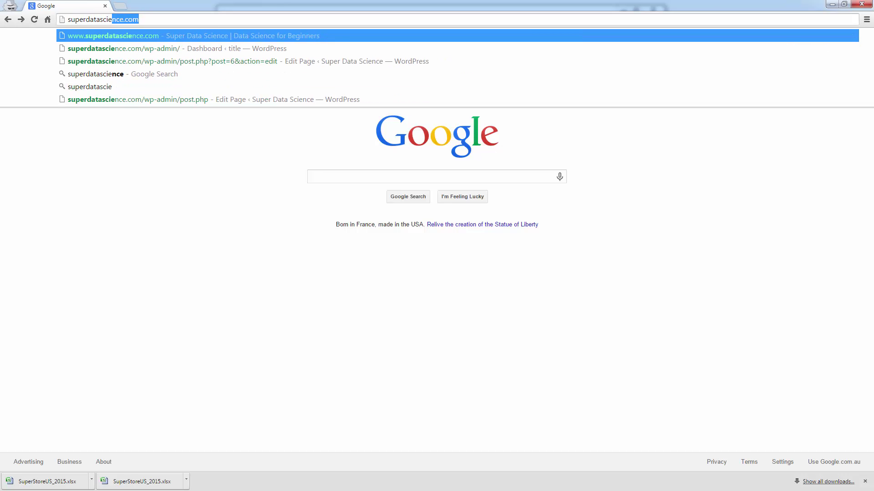
pyautogui.write('nce.com/')
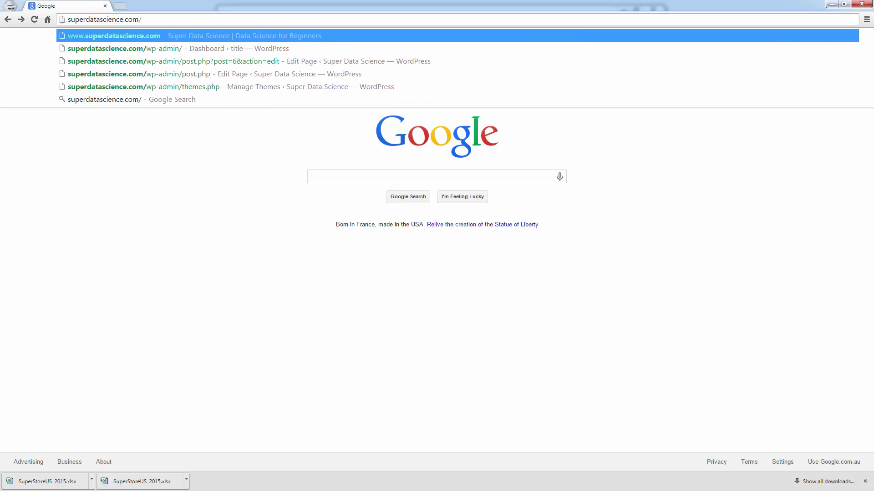
pyautogui.write('tableau')
# Step: Load the Super Data Science Tableau page and save SuperStoreUS_2015.xlsx into the Tableau Course folder
pyautogui.press('Return')
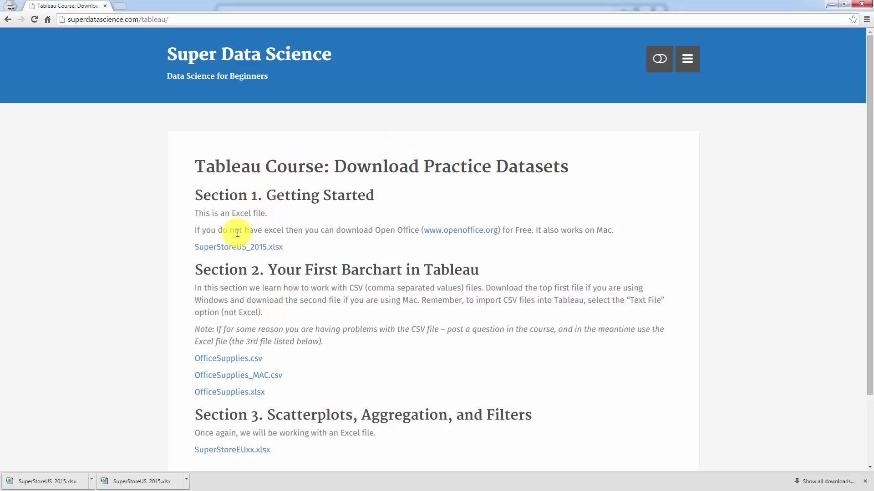
pyautogui.rightClick(271, 250)
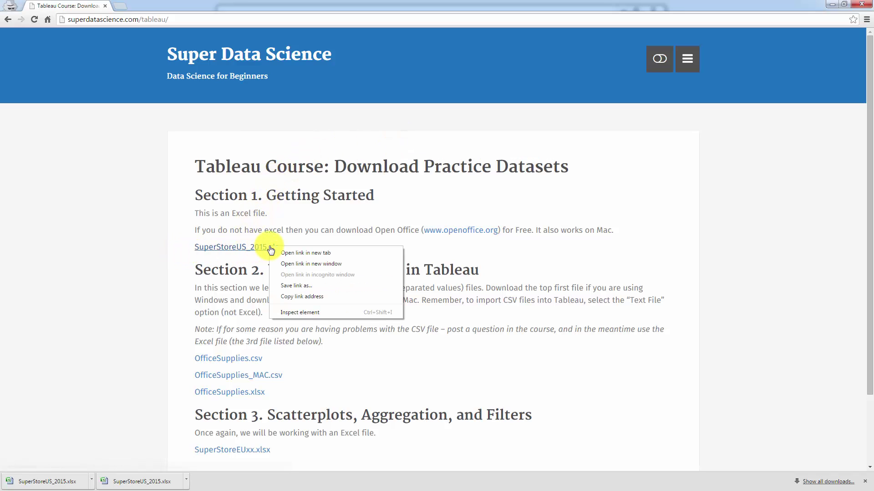
pyautogui.click(298, 284)
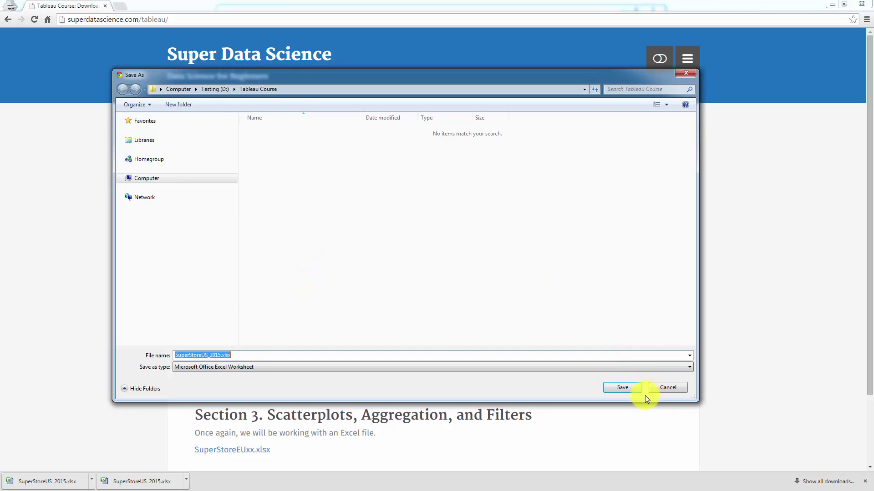
pyautogui.click(621, 388)
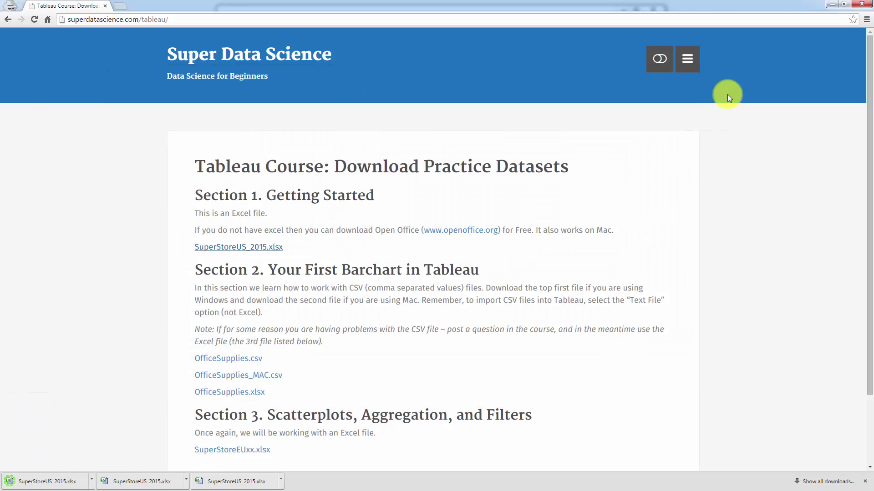
# Step: Minimize the browser to reveal the downloaded file in its folder
pyautogui.hotkey('alt', 'Tab')
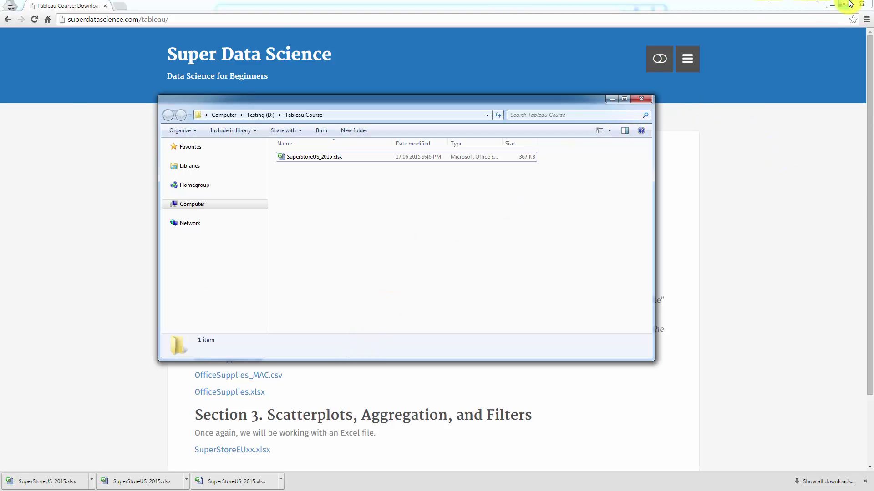
pyautogui.click(829, 8)
pyautogui.click(829, 7)
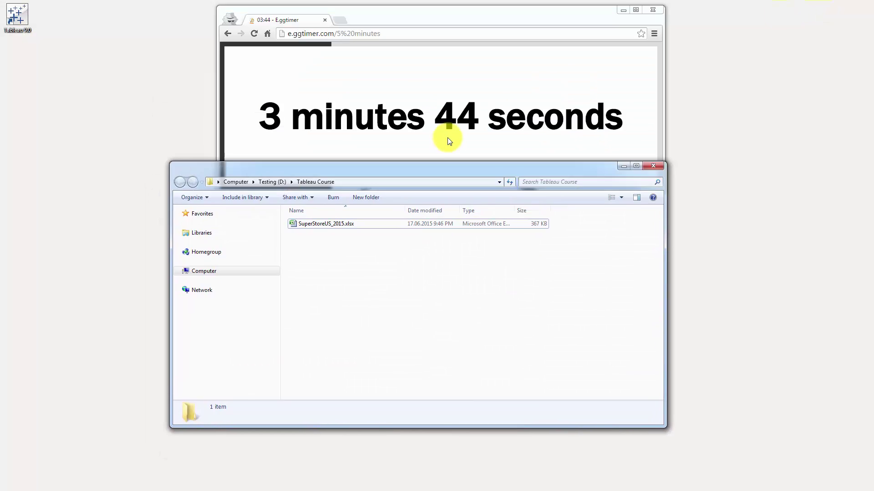
pyautogui.doubleClick(325, 172)
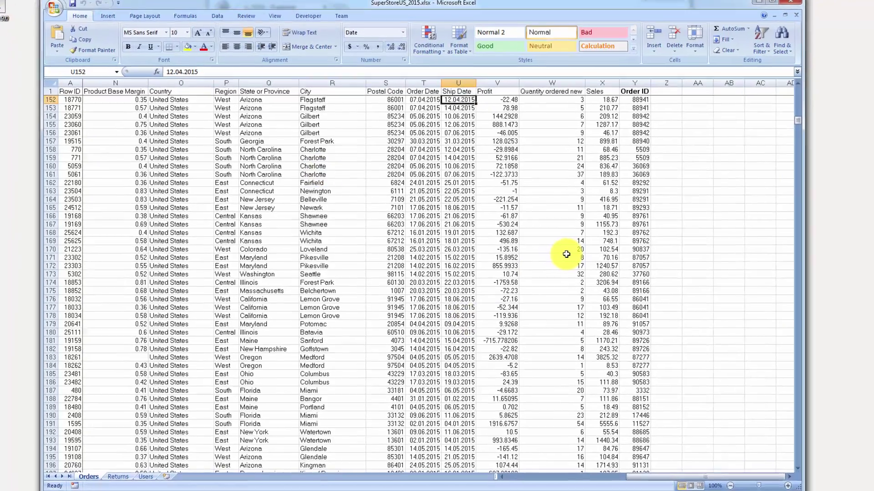
pyautogui.hotkey('ctrl', 'Up')
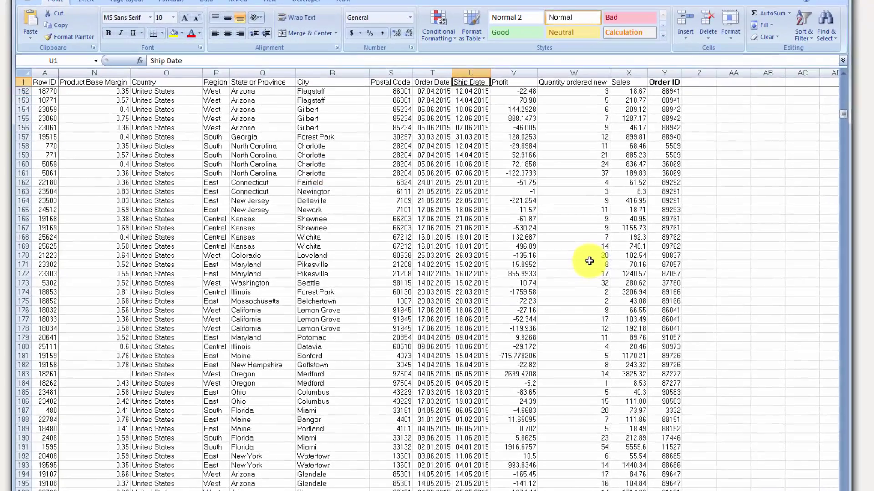
pyautogui.press('Down')
pyautogui.press('Up')
pyautogui.hotkey('ctrl', 'Left')
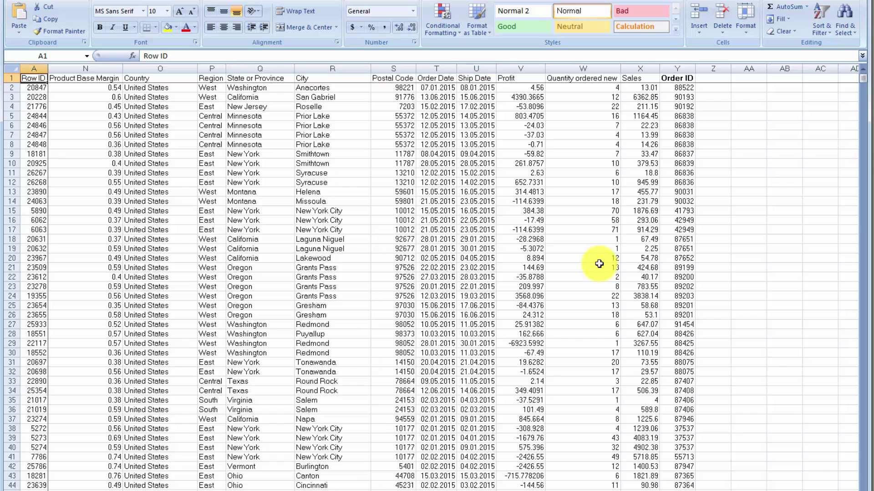
pyautogui.press('Down')
pyautogui.press('Right')
pyautogui.press('Left')
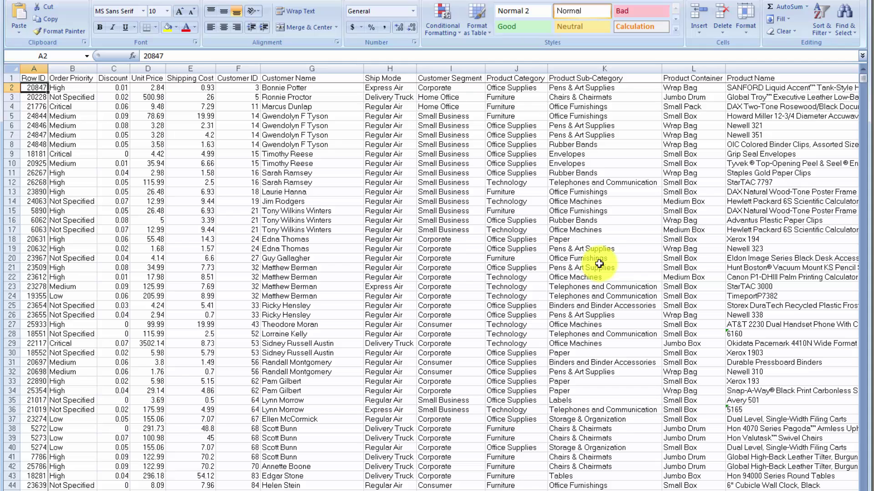
pyautogui.press('Right')
pyautogui.press('Right')
pyautogui.press('Right')
pyautogui.press('Left')
pyautogui.press('Left')
pyautogui.press('Left')
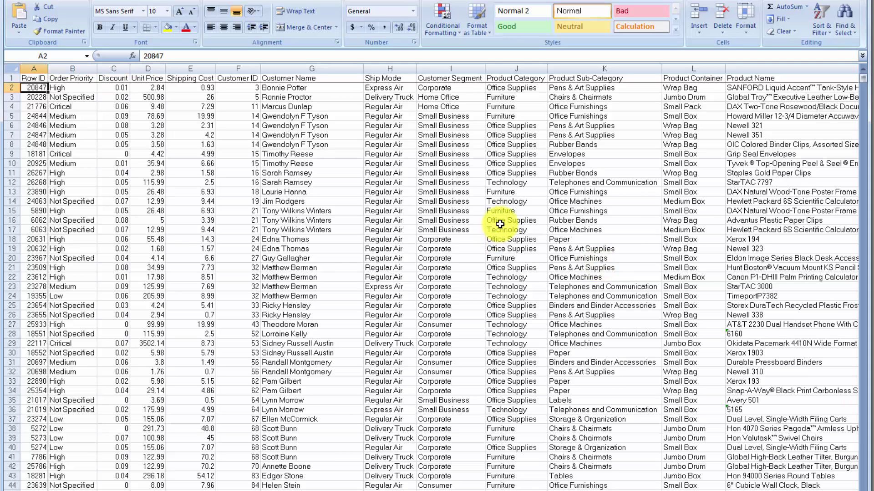
pyautogui.press('Down')
pyautogui.press('Right')
pyautogui.press('Right')
pyautogui.press('Right')
pyautogui.press('Right')
pyautogui.press('Right')
pyautogui.press('Right')
pyautogui.press('Right')
pyautogui.press('Right')
pyautogui.press('Right')
pyautogui.press('Right')
pyautogui.press('Right')
pyautogui.press('Right')
pyautogui.press('Right')
pyautogui.press('Right')
pyautogui.press('Right')
pyautogui.press('Right')
pyautogui.press('Right')
pyautogui.press('Right')
pyautogui.press('Right')
pyautogui.press('Right')
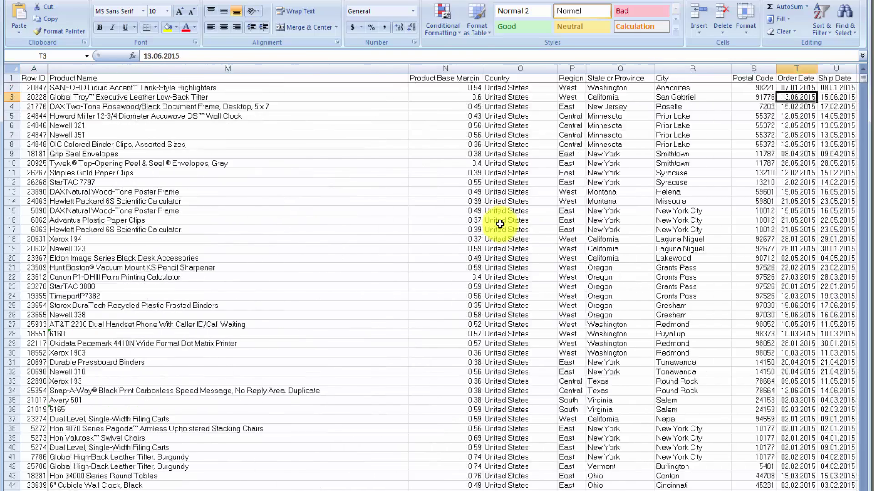
pyautogui.press('Left')
pyautogui.press('Left')
pyautogui.press('Left')
pyautogui.press('Left')
pyautogui.press('Left')
pyautogui.press('Left')
pyautogui.press('Left')
pyautogui.press('Left')
pyautogui.press('Left')
pyautogui.press('Left')
pyautogui.press('Left')
pyautogui.press('Left')
pyautogui.press('Left')
pyautogui.press('Left')
pyautogui.press('Left')
pyautogui.press('Left')
pyautogui.press('Left')
pyautogui.press('Left')
pyautogui.press('Left')
pyautogui.press('Left')
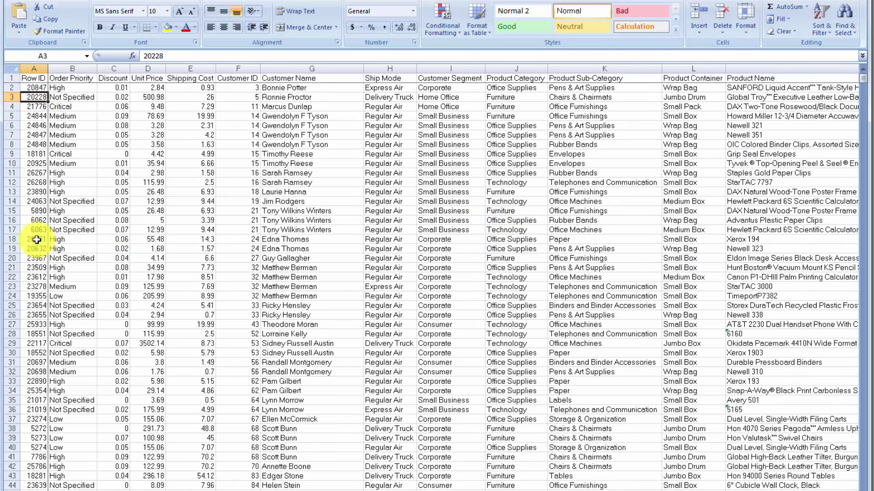
pyautogui.click(109, 108)
pyautogui.click(150, 107)
pyautogui.click(206, 105)
pyautogui.click(243, 106)
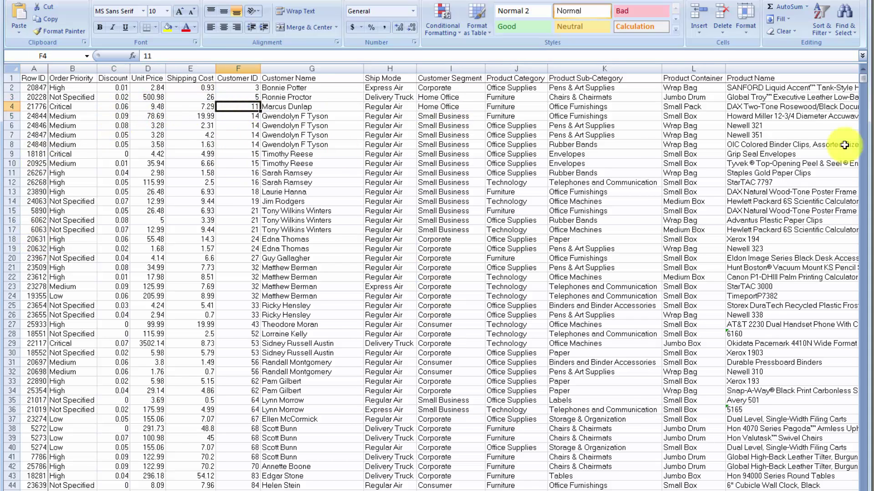
pyautogui.hscroll(5, 592, 432)
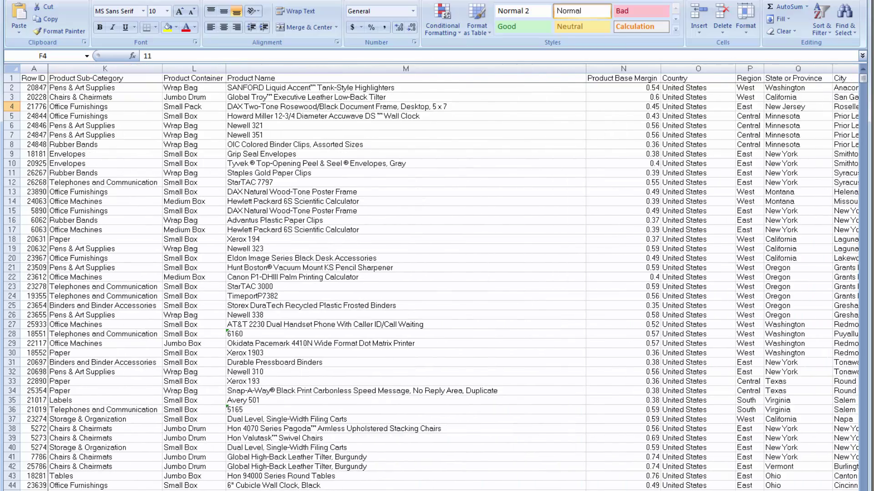
pyautogui.hscroll(1, 437, 277)
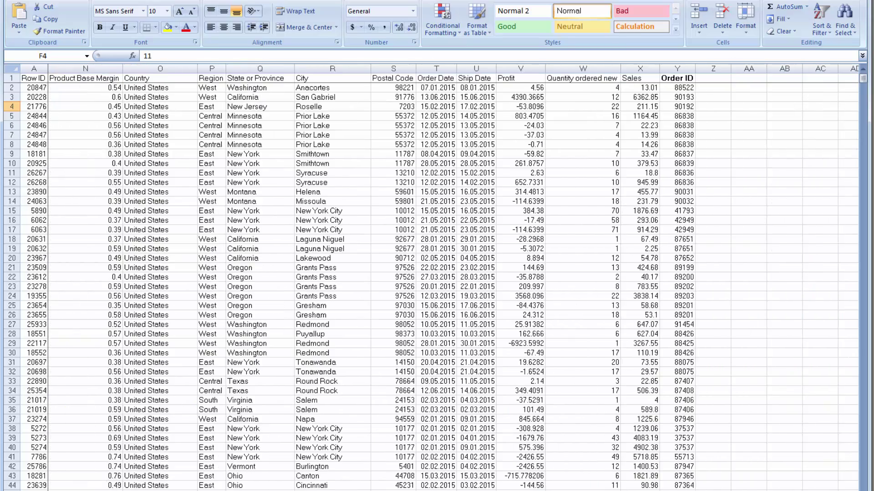
# Step: Inspect the Profit values 4390.3665 and -53.8096, check the timer, then close Excel
pyautogui.click(530, 100)
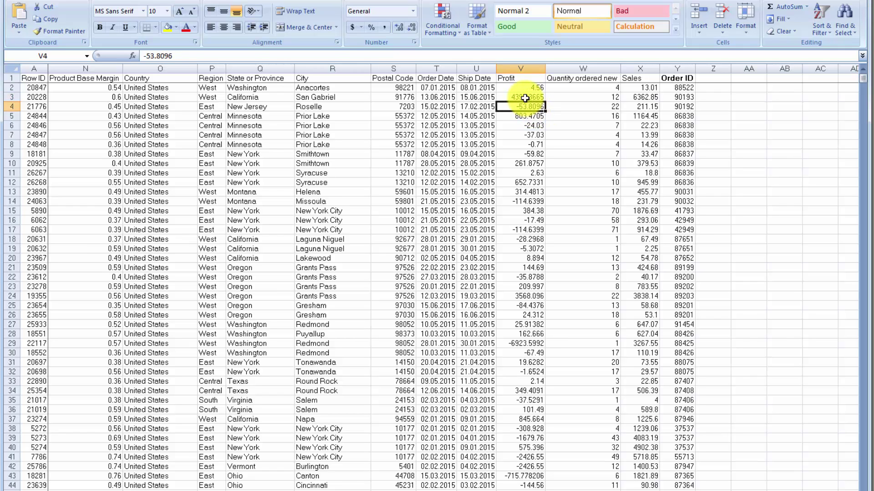
pyautogui.click(538, 109)
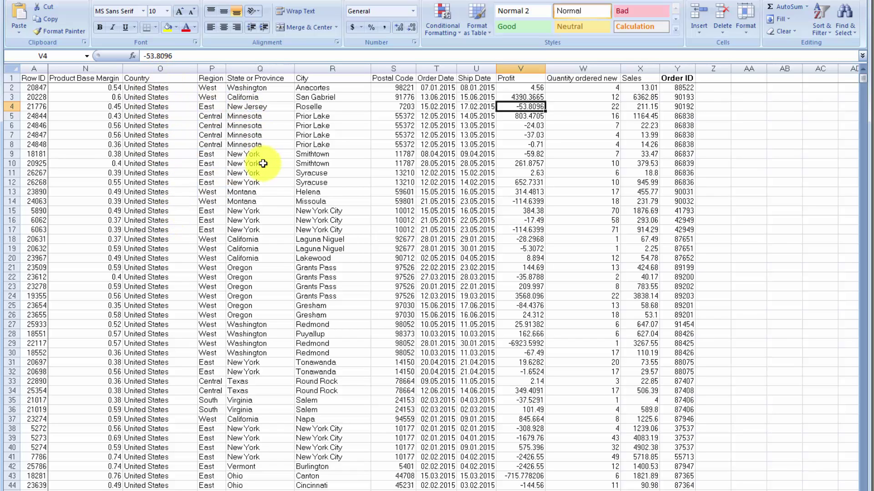
pyautogui.moveTo(864, 84); pyautogui.dragTo(851, 63)
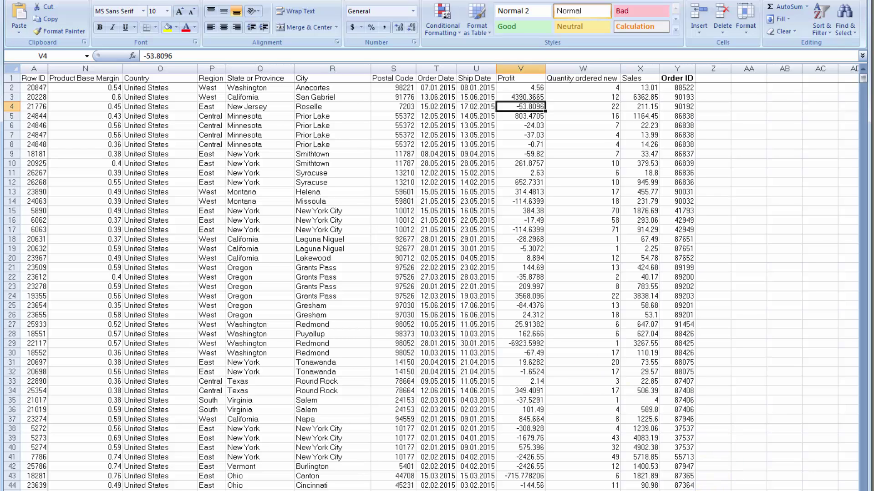
pyautogui.hscroll(-6, 436, 273)
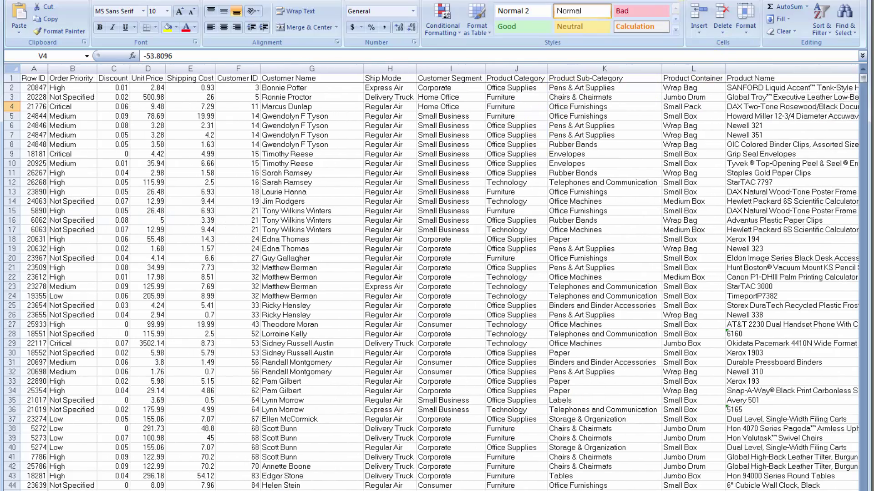
pyautogui.hotkey('alt', 'Tab')
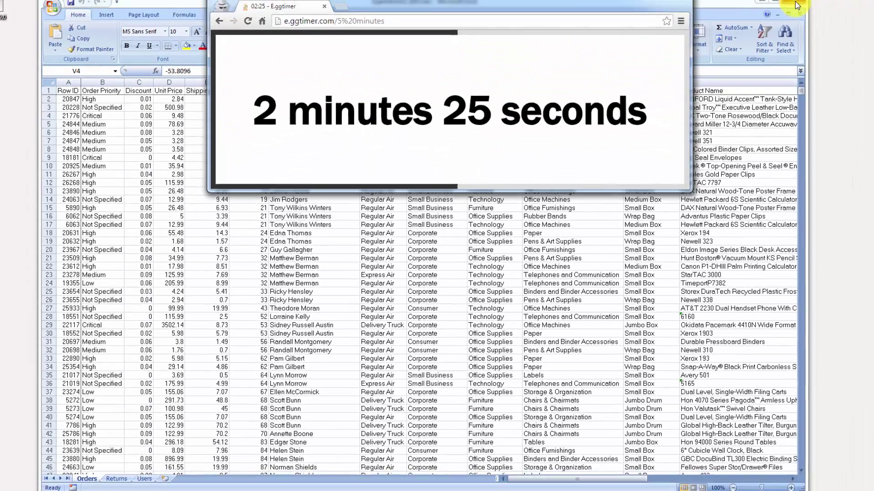
pyautogui.click(796, 5)
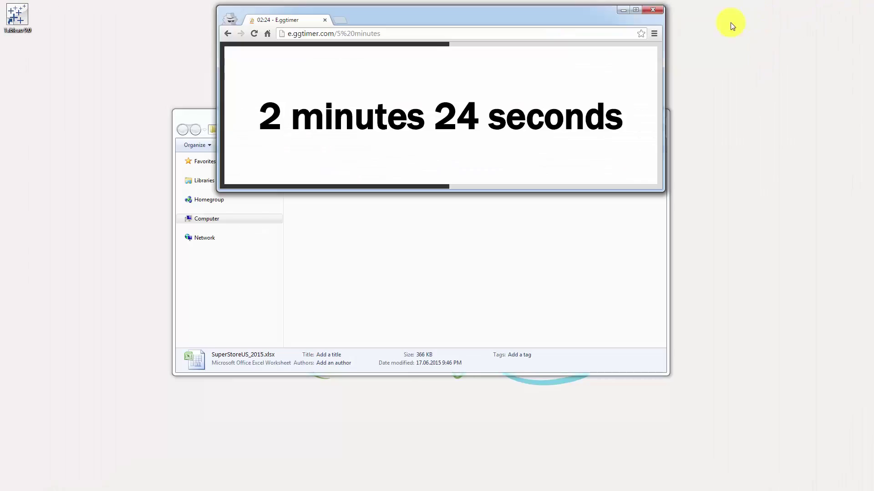
# Step: Close Excel and the file browser, then launch Tableau and continue the trial
pyautogui.click(461, 273)
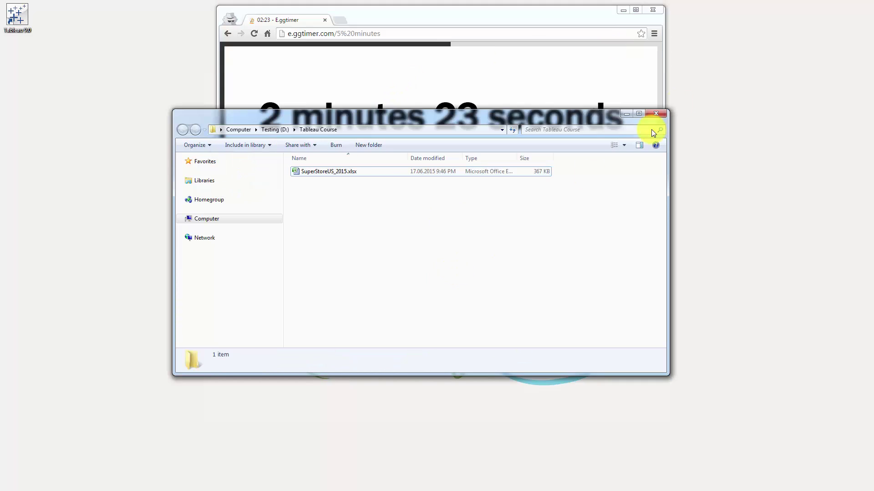
pyautogui.click(657, 113)
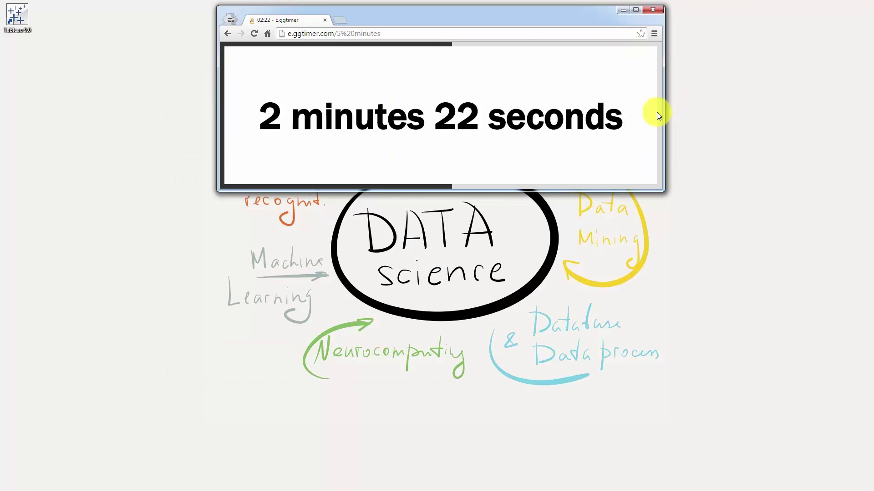
pyautogui.doubleClick(14, 18)
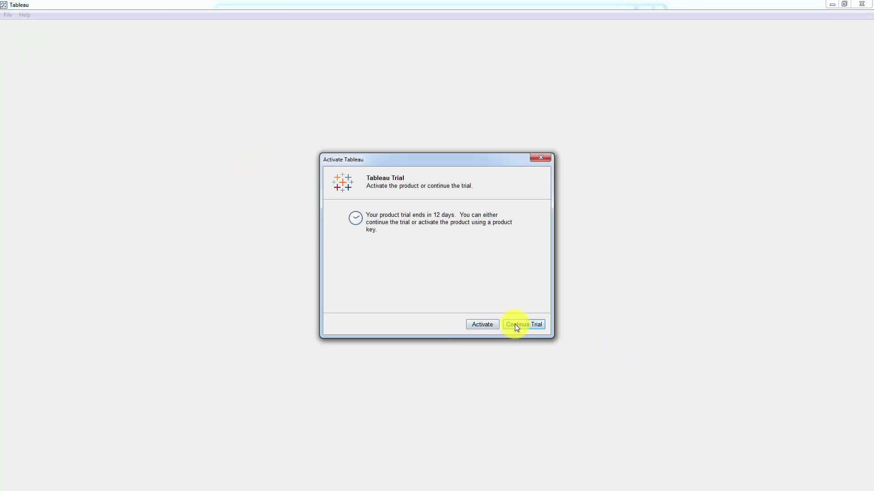
pyautogui.click(515, 324)
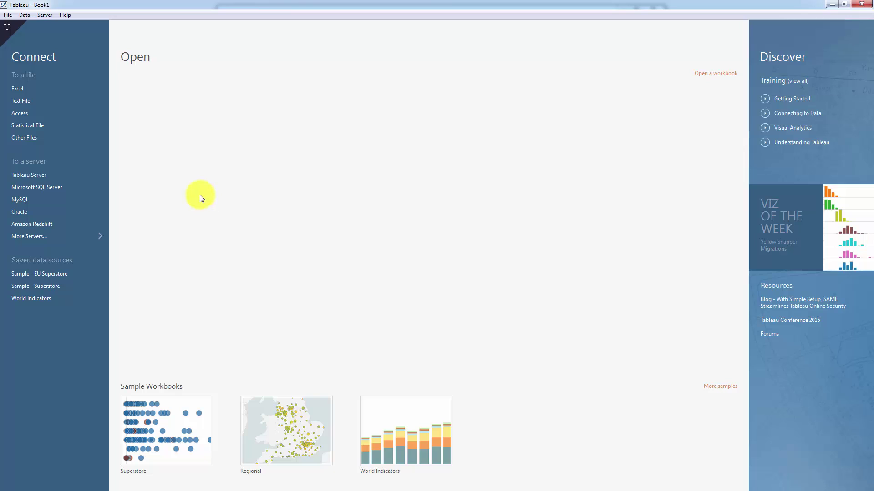
# Step: Connect to SuperStoreUS_2015.xlsx as Excel data and add the Orders sheet to the data source
pyautogui.click(23, 87)
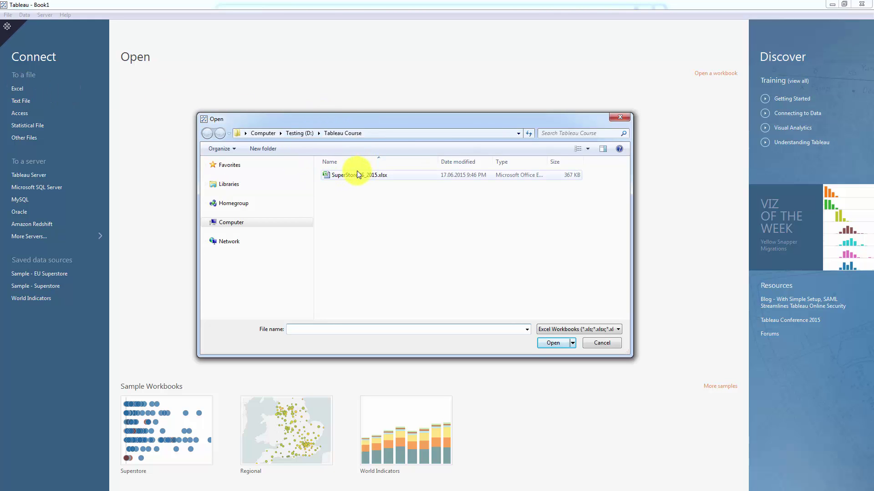
pyautogui.doubleClick(357, 175)
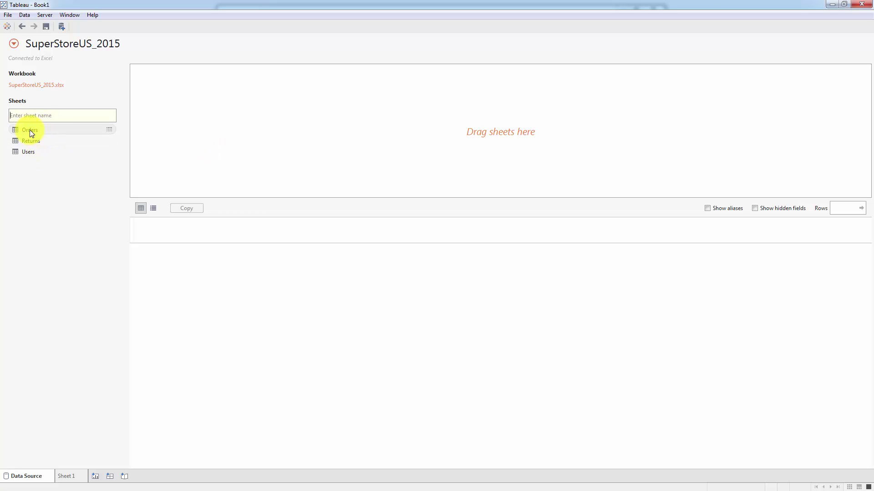
pyautogui.moveTo(25, 129); pyautogui.dragTo(258, 92)
pyautogui.moveTo(422, 464); pyautogui.dragTo(815, 445)
pyautogui.moveTo(867, 251); pyautogui.dragTo(867, 350)
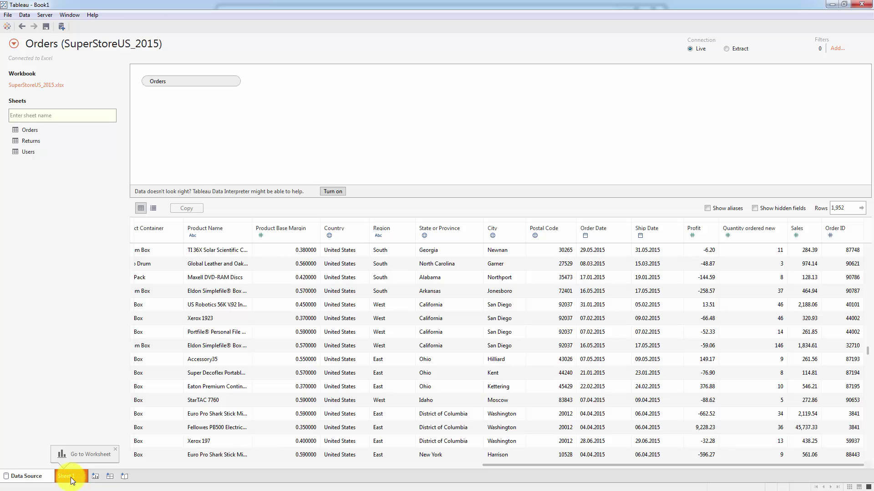
# Step: On Sheet 1, map Country and break it down by State or Province
pyautogui.click(70, 477)
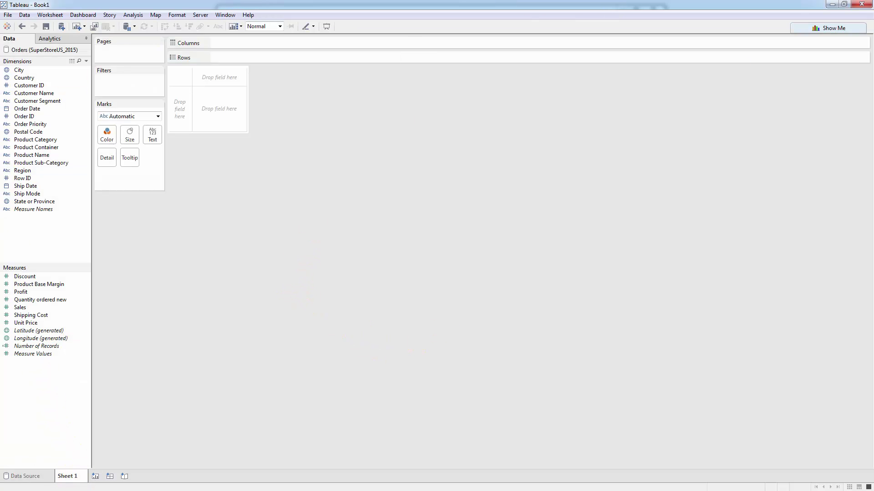
pyautogui.hotkey('alt', 'Tab')
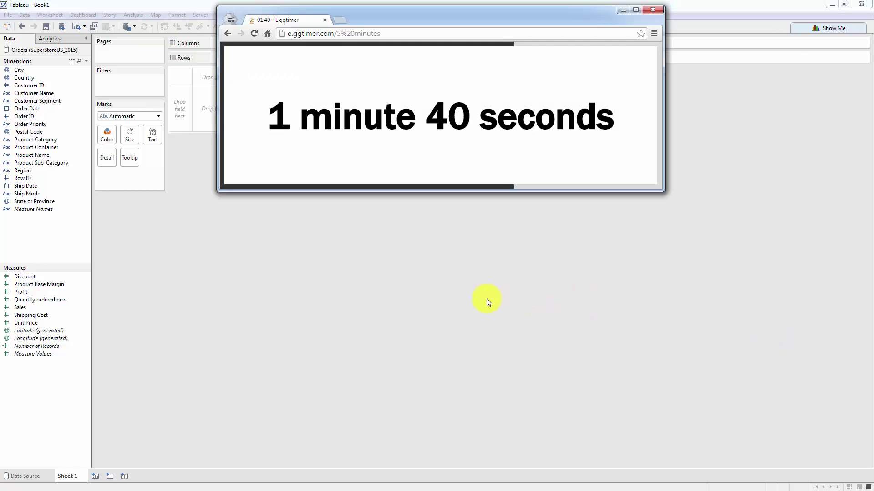
pyautogui.click(469, 303)
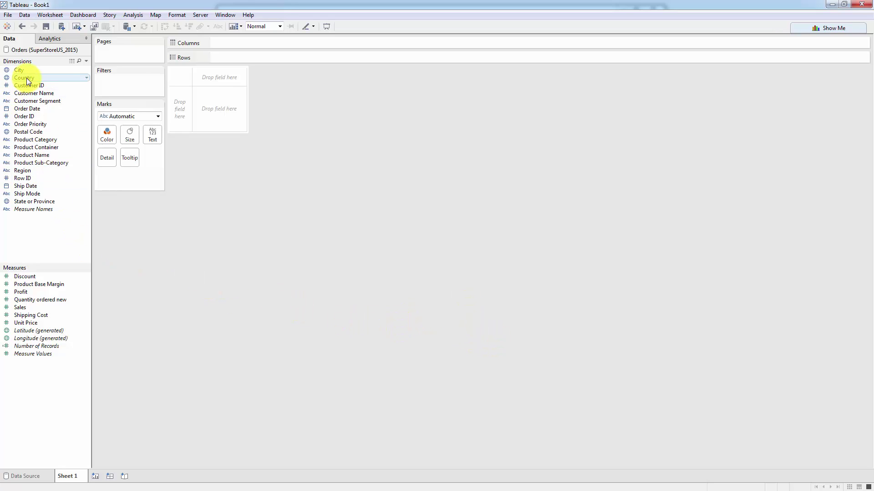
pyautogui.moveTo(28, 85); pyautogui.dragTo(228, 111)
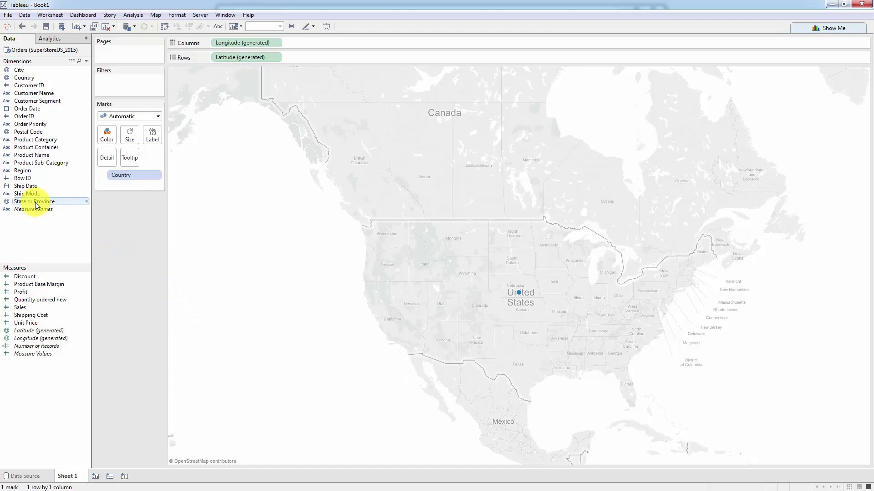
pyautogui.moveTo(36, 205); pyautogui.dragTo(485, 287)
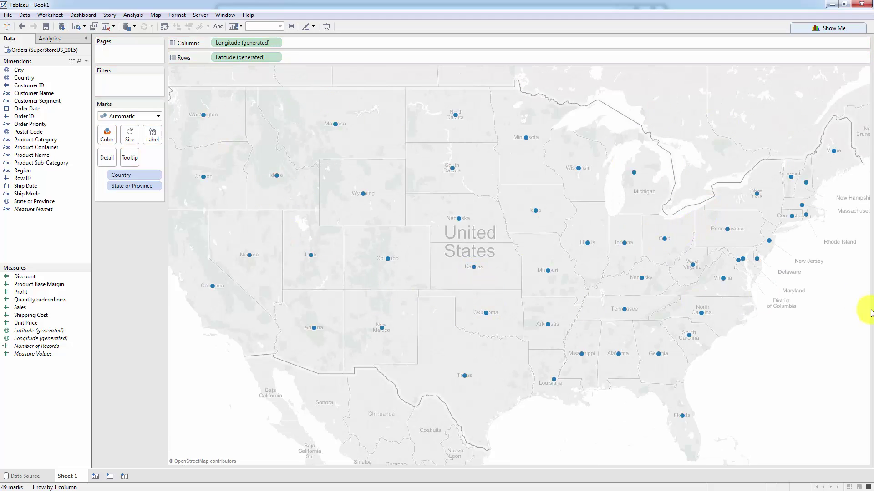
# Step: Color and label each state by SUM(Profit)
pyautogui.click(21, 293)
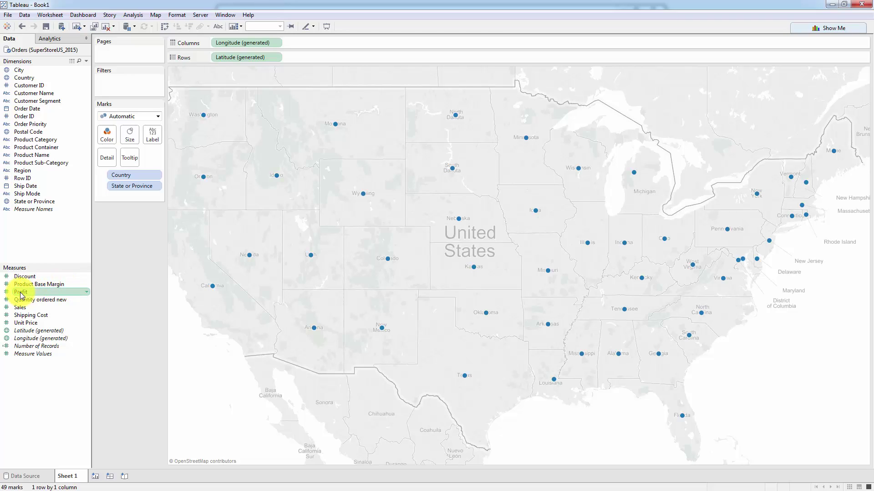
pyautogui.moveTo(21, 295); pyautogui.dragTo(107, 135)
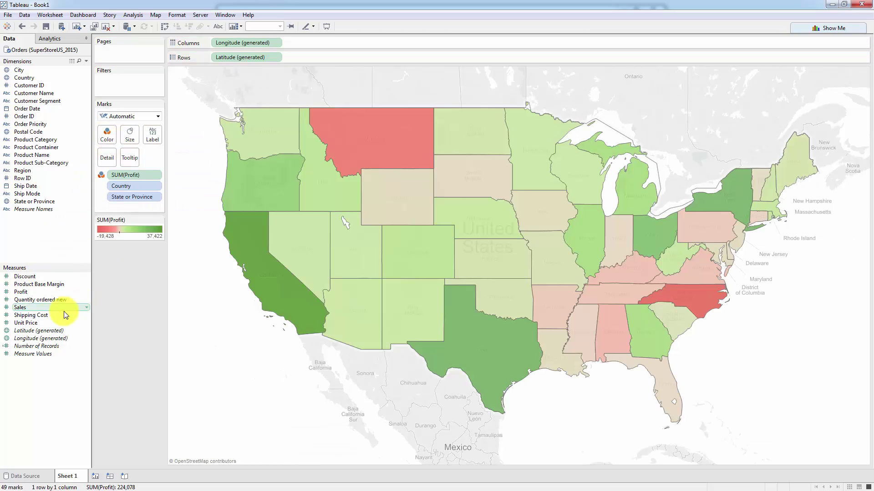
pyautogui.moveTo(21, 292); pyautogui.dragTo(153, 144)
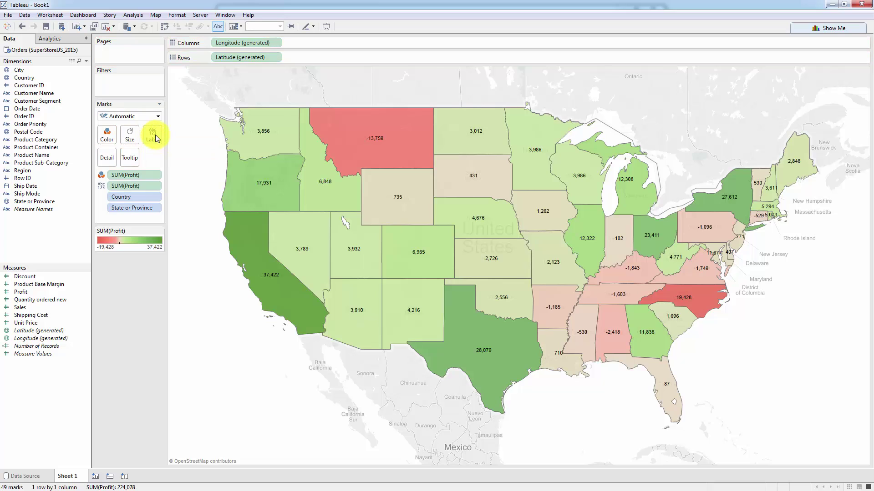
# Step: Set the profit label font size to 12pt
pyautogui.click(153, 137)
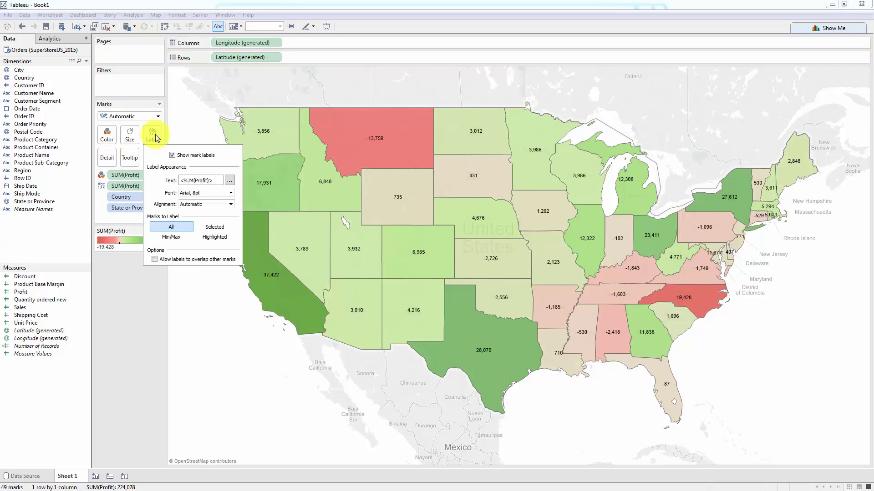
pyautogui.click(231, 193)
pyautogui.click(202, 218)
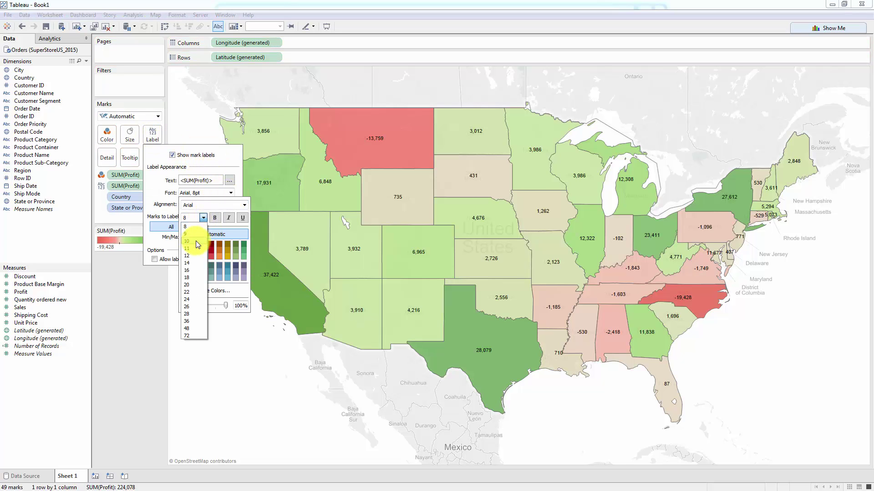
pyautogui.click(188, 256)
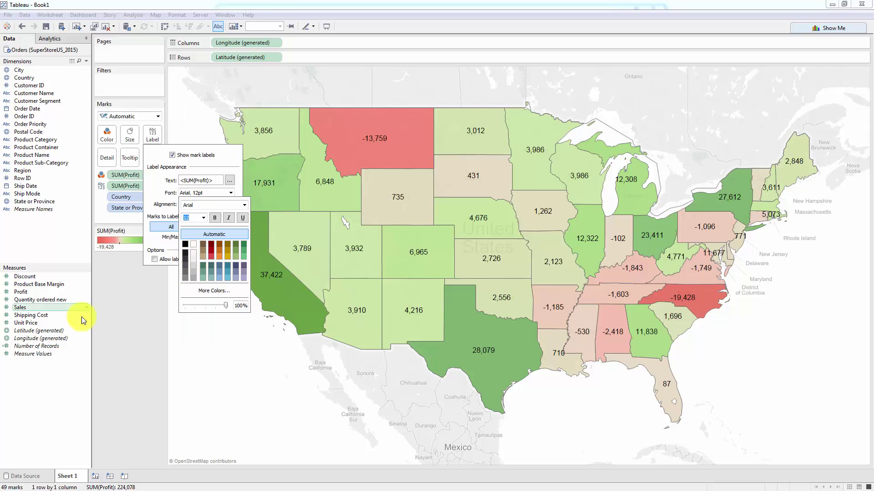
pyautogui.click(157, 301)
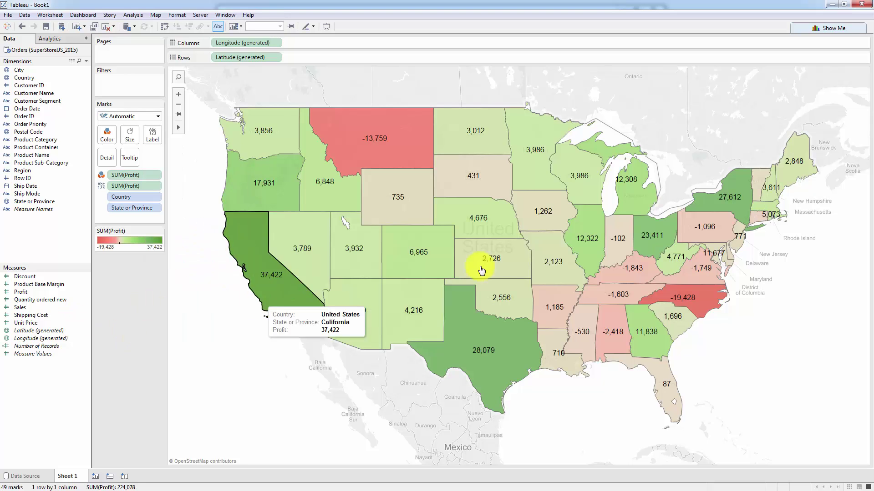
pyautogui.hotkey('alt', 'Tab')
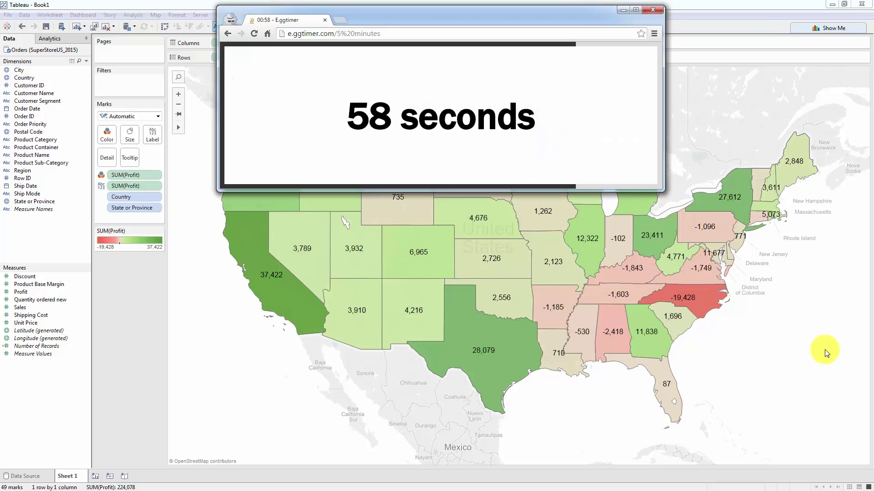
pyautogui.click(705, 5)
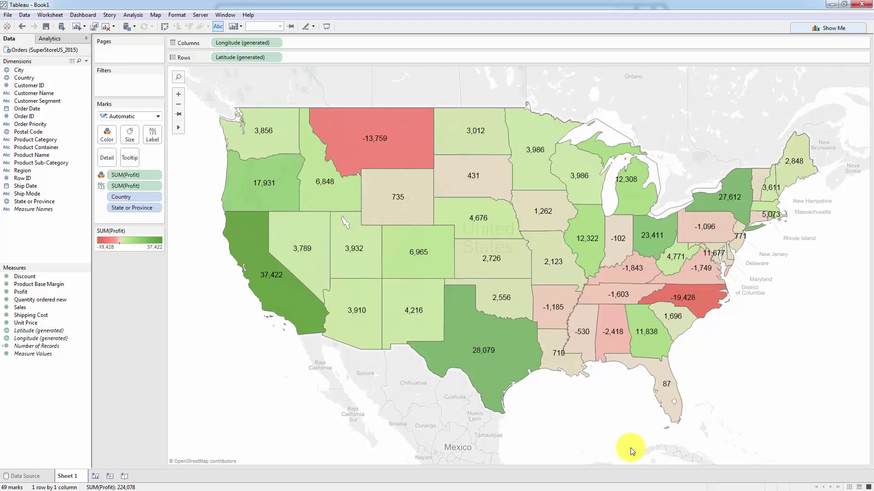
pyautogui.moveTo(703, 311)
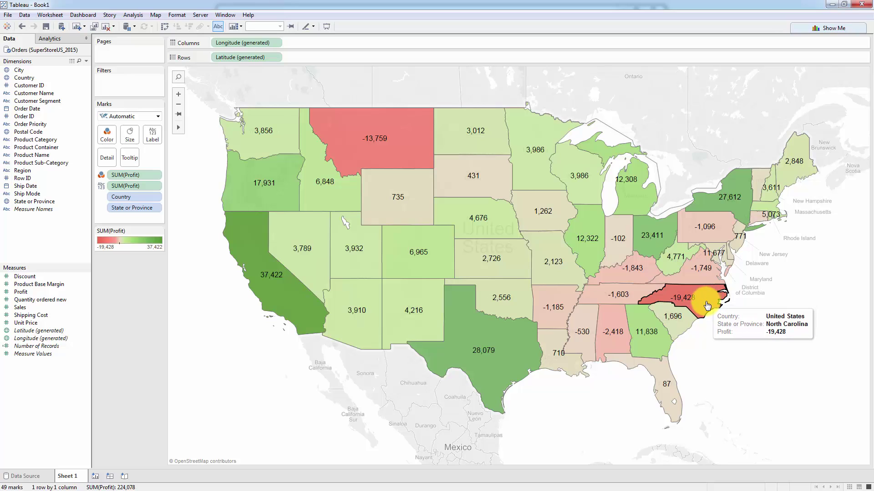
pyautogui.moveTo(280, 298)
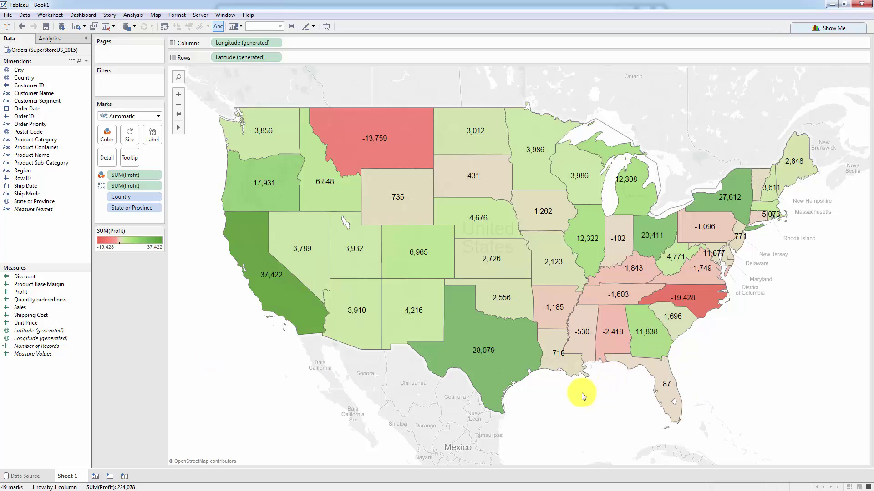
pyautogui.moveTo(676, 278)
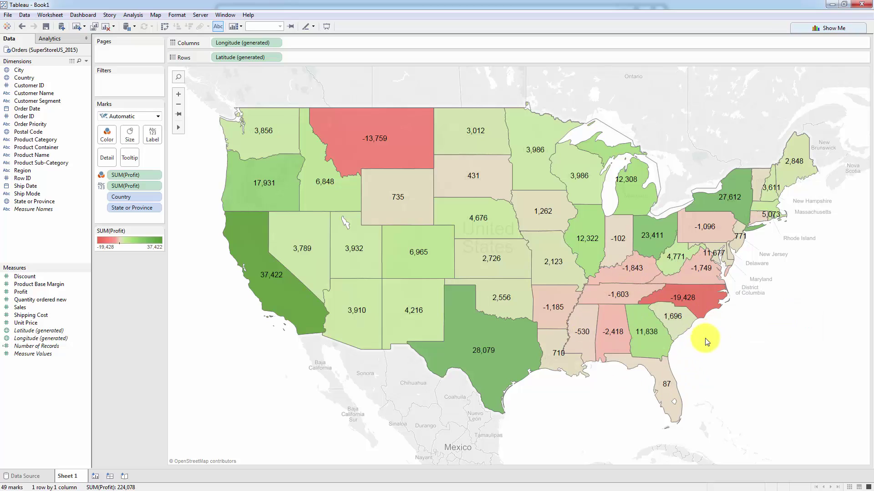
pyautogui.moveTo(632, 337)
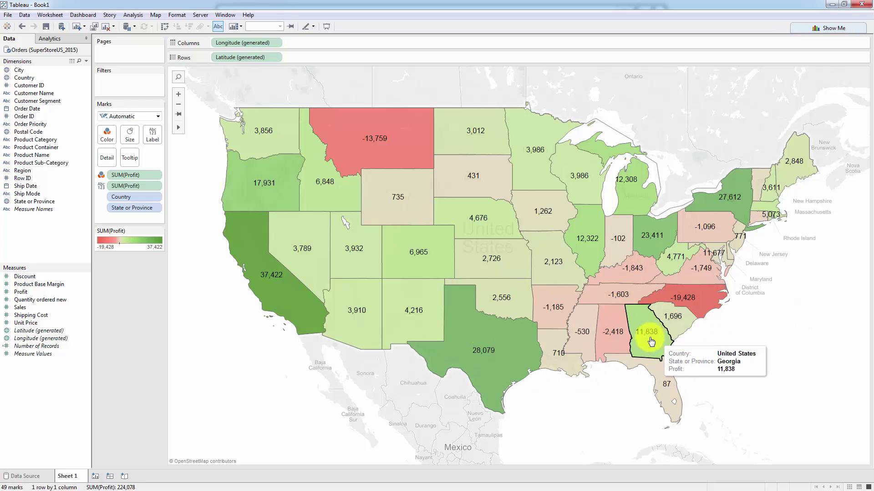
pyautogui.moveTo(335, 140)
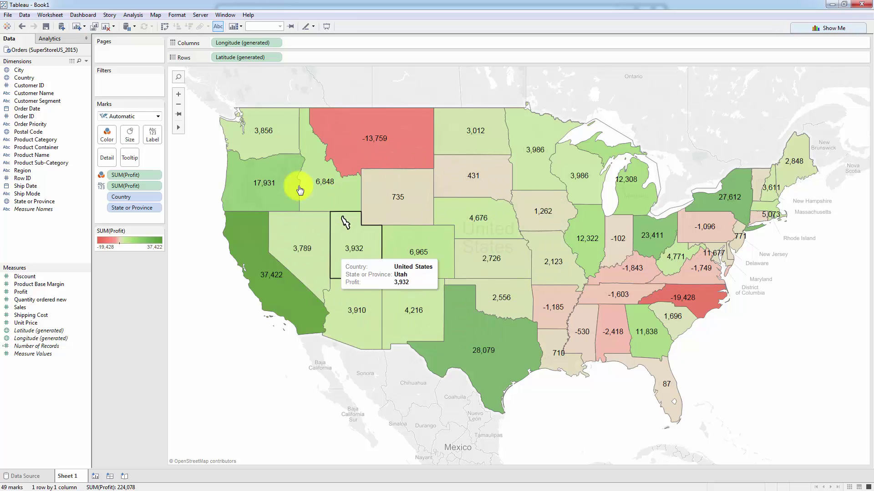
pyautogui.moveTo(369, 154)
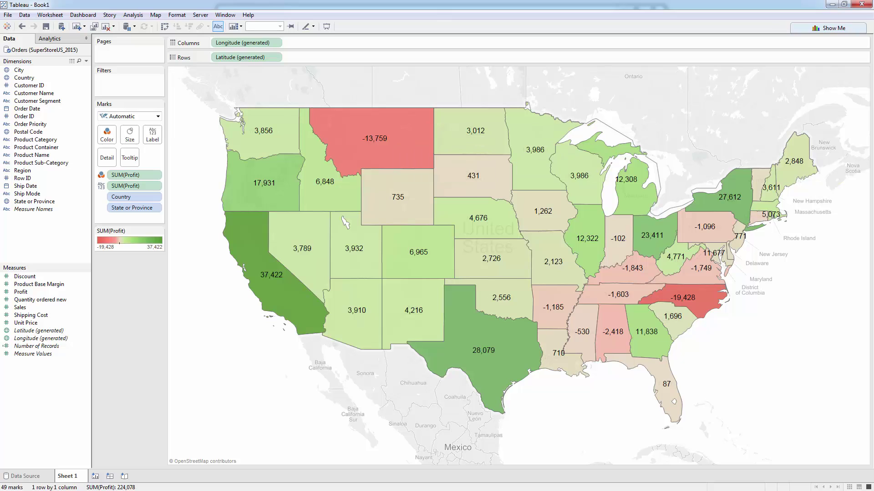